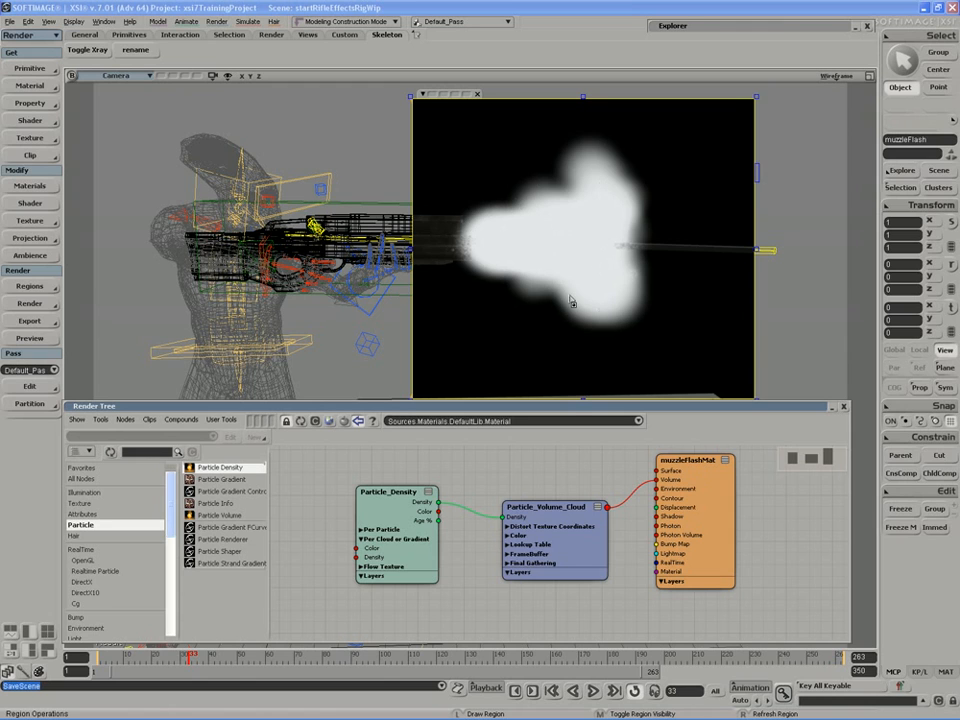
Connect Particle_Density's Color output to the Diffuse Color and Ambience Color inputs of Particle_Volume_Cloud
{"action": "left_click_drag", "start_coordinate": [429, 522], "coordinate": [453, 521]}
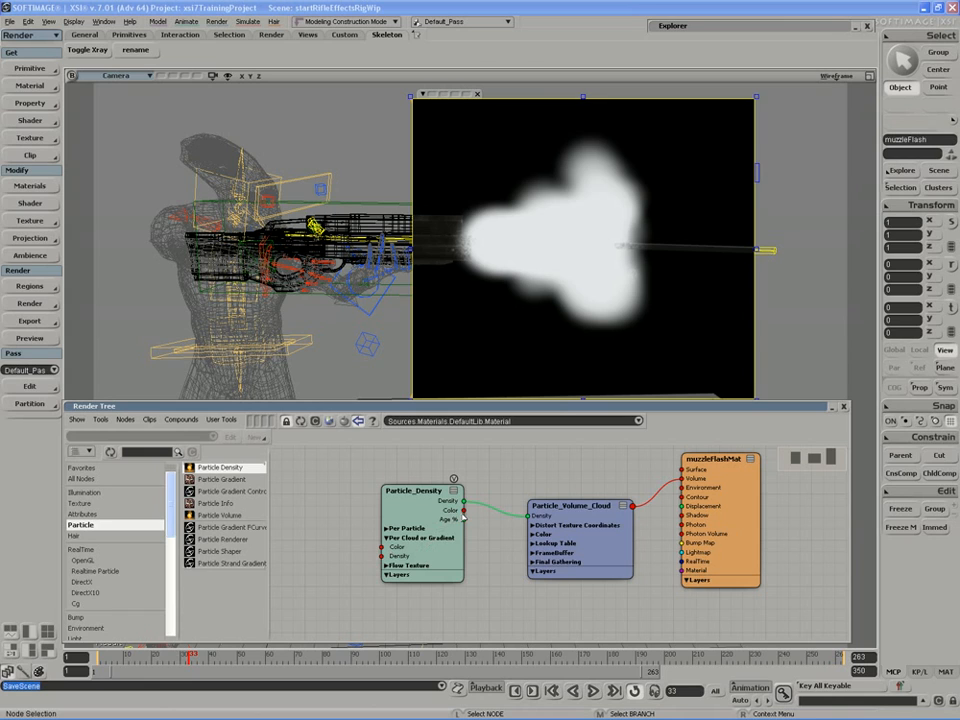
{"action": "left_click", "coordinate": [534, 534]}
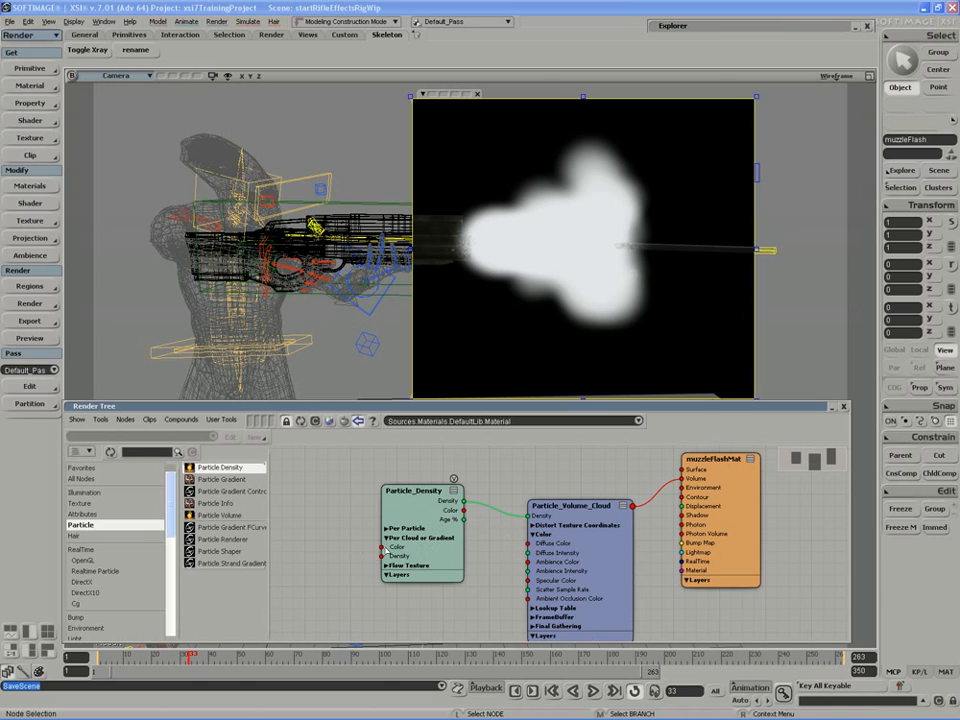
{"action": "left_click_drag", "start_coordinate": [386, 541], "coordinate": [421, 558]}
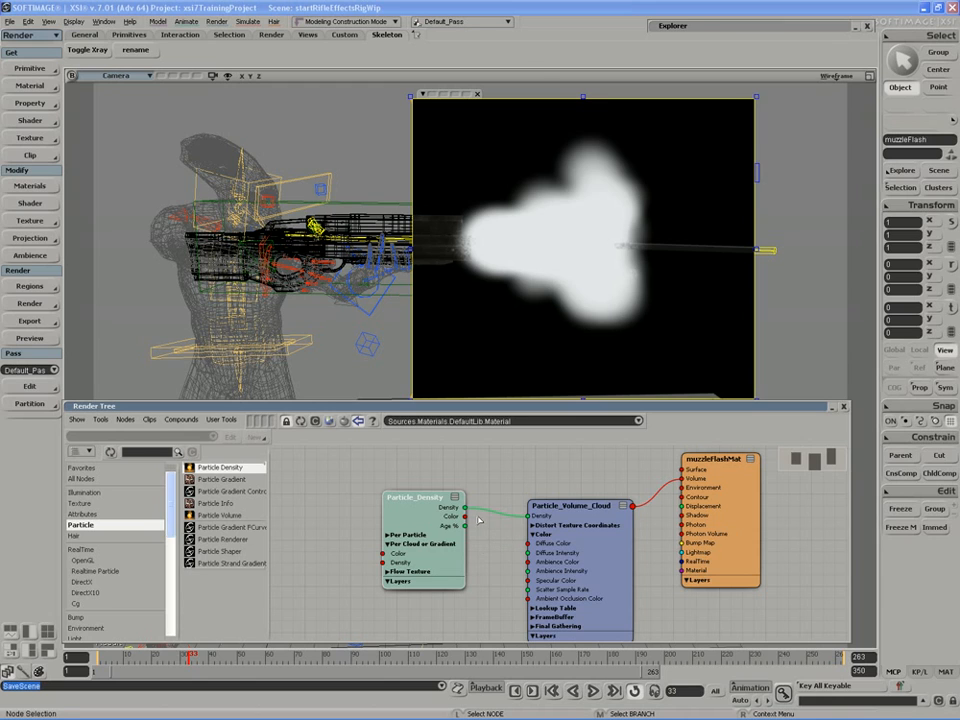
{"action": "left_click_drag", "start_coordinate": [465, 517], "coordinate": [528, 543]}
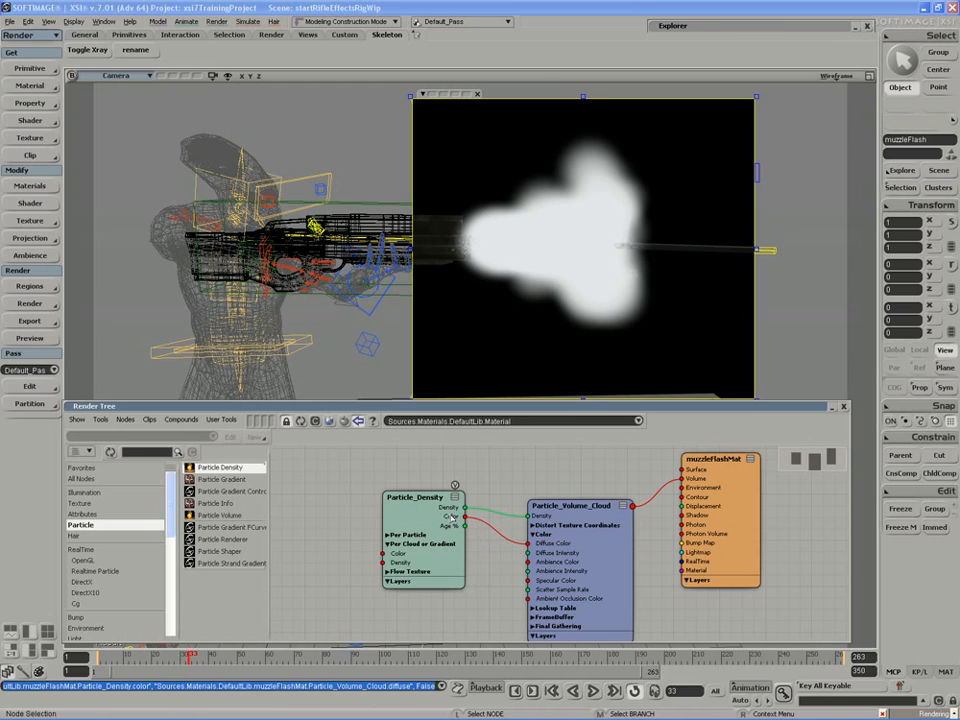
{"action": "left_click_drag", "start_coordinate": [465, 516], "coordinate": [528, 561]}
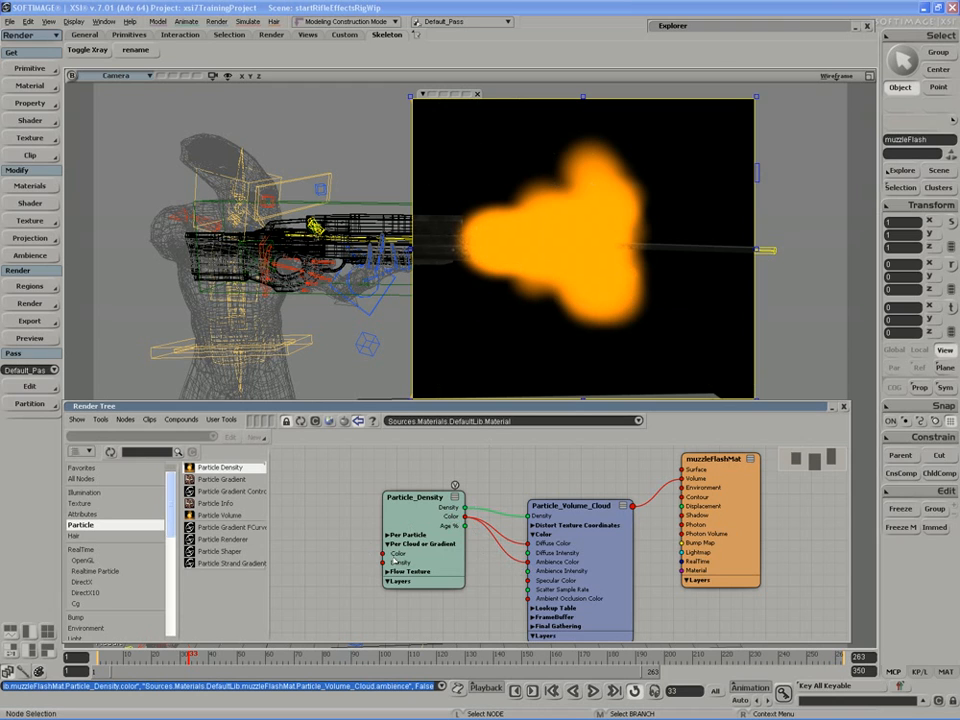
Add a Particle Gradient node and connect it to the per-cloud Color input of Particle_Density
{"action": "left_click_drag", "start_coordinate": [423, 559], "coordinate": [455, 556]}
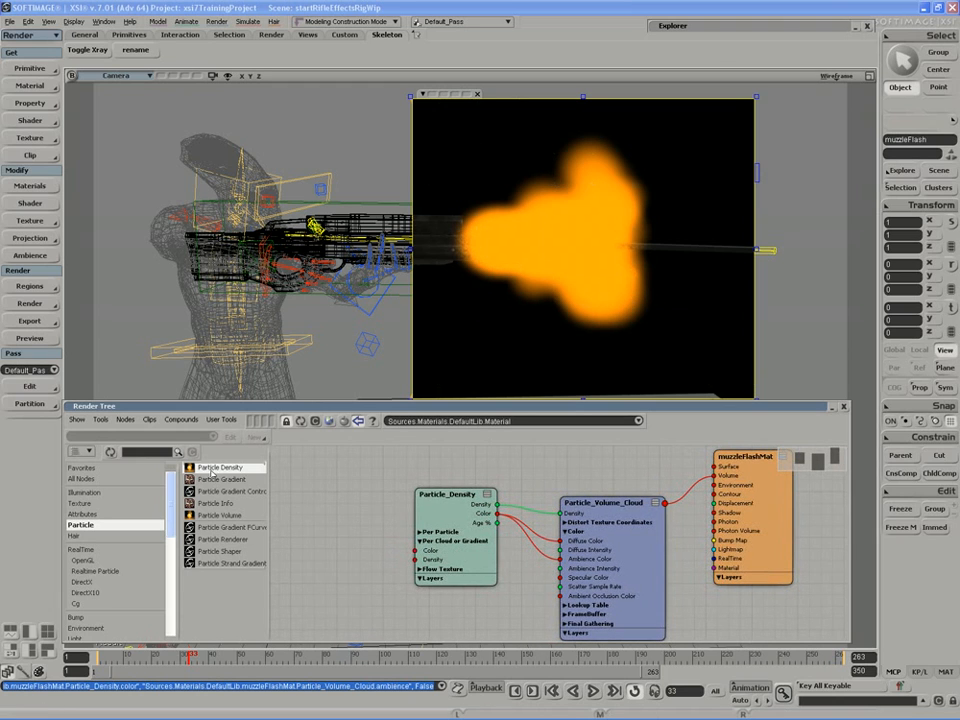
{"action": "left_click_drag", "start_coordinate": [228, 488], "coordinate": [434, 549]}
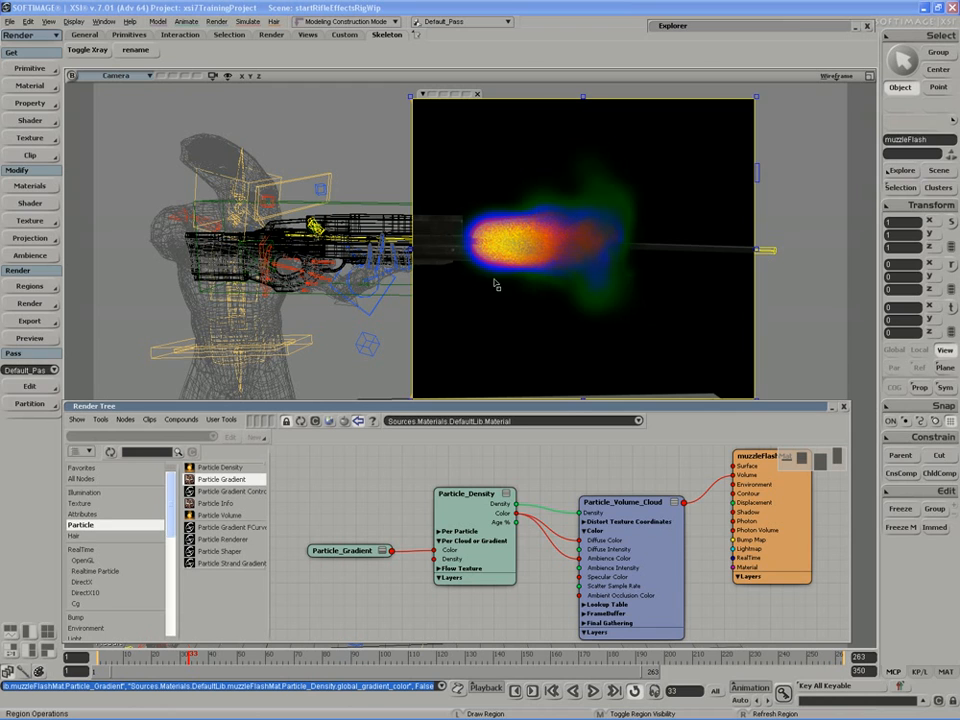
Apply the Black/White preset to Particle_Gradient and set its start color to R 1.000, G 0.712, B 0.000
{"action": "double_click", "coordinate": [352, 550]}
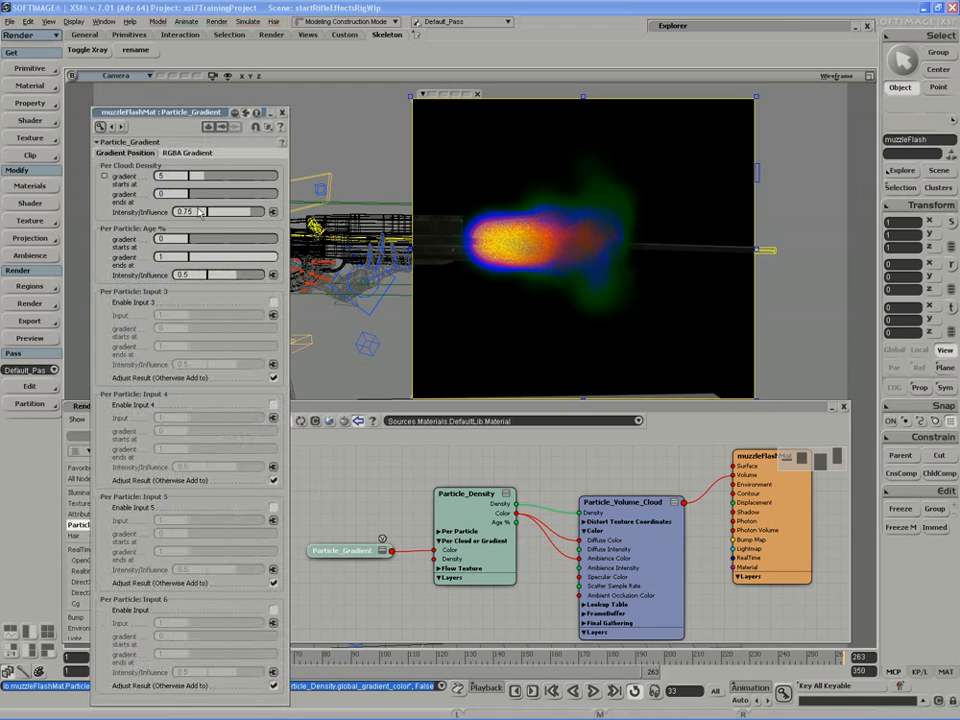
{"action": "left_click", "coordinate": [186, 153]}
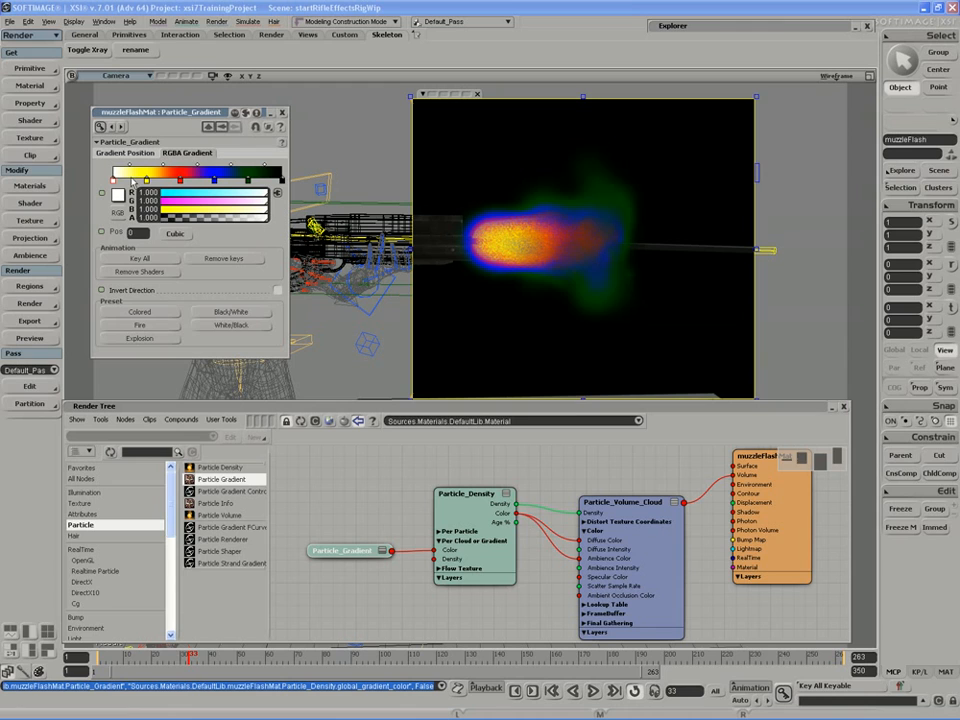
{"action": "left_click", "coordinate": [229, 311]}
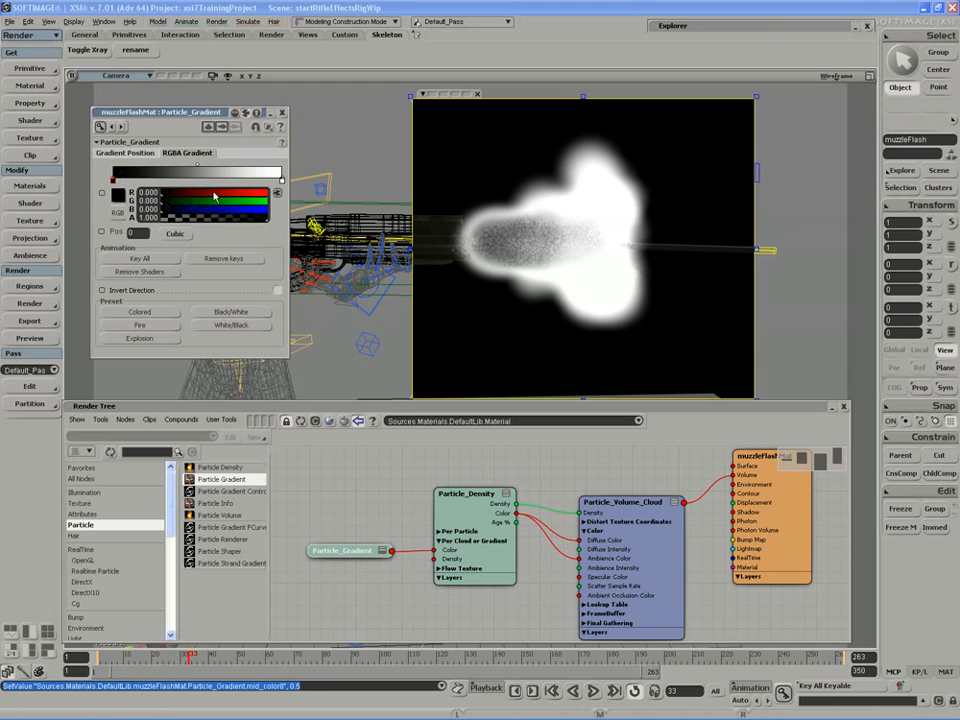
{"action": "left_click_drag", "start_coordinate": [224, 193], "coordinate": [260, 205]}
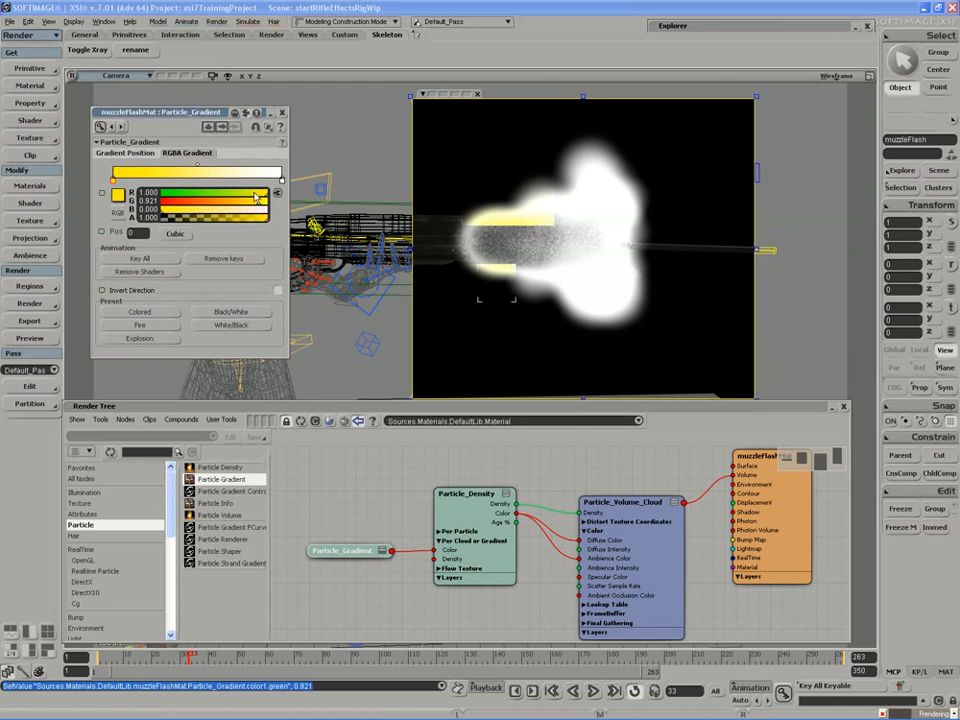
{"action": "left_click_drag", "start_coordinate": [258, 206], "coordinate": [231, 204]}
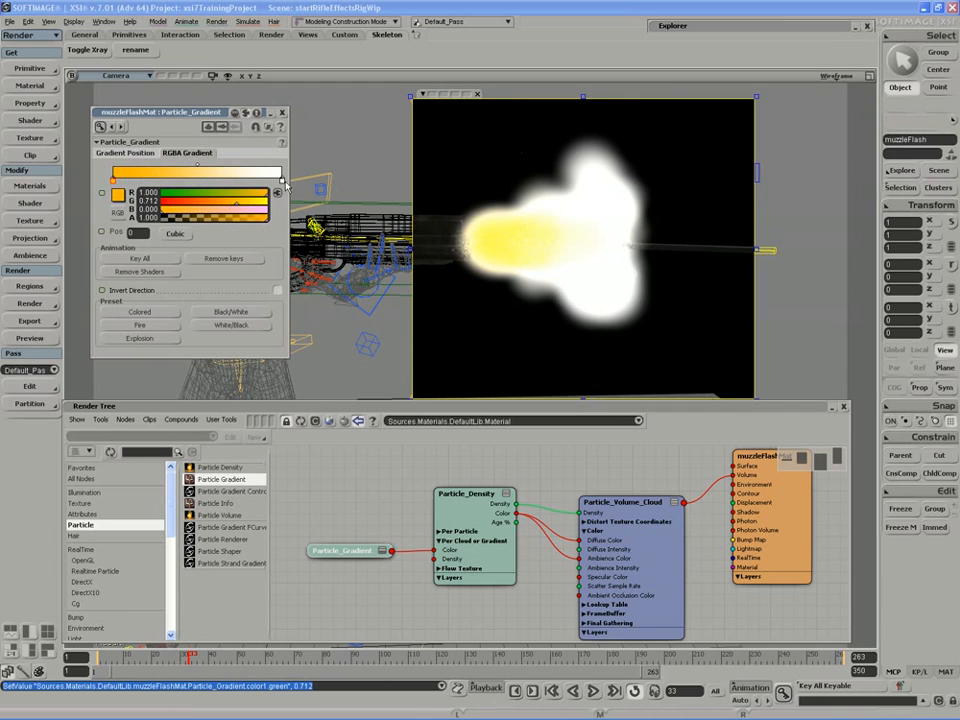
Set the gradient's end color to a muted pink with R 0.842, G 0.650, B 0.655
{"action": "left_click", "coordinate": [284, 181]}
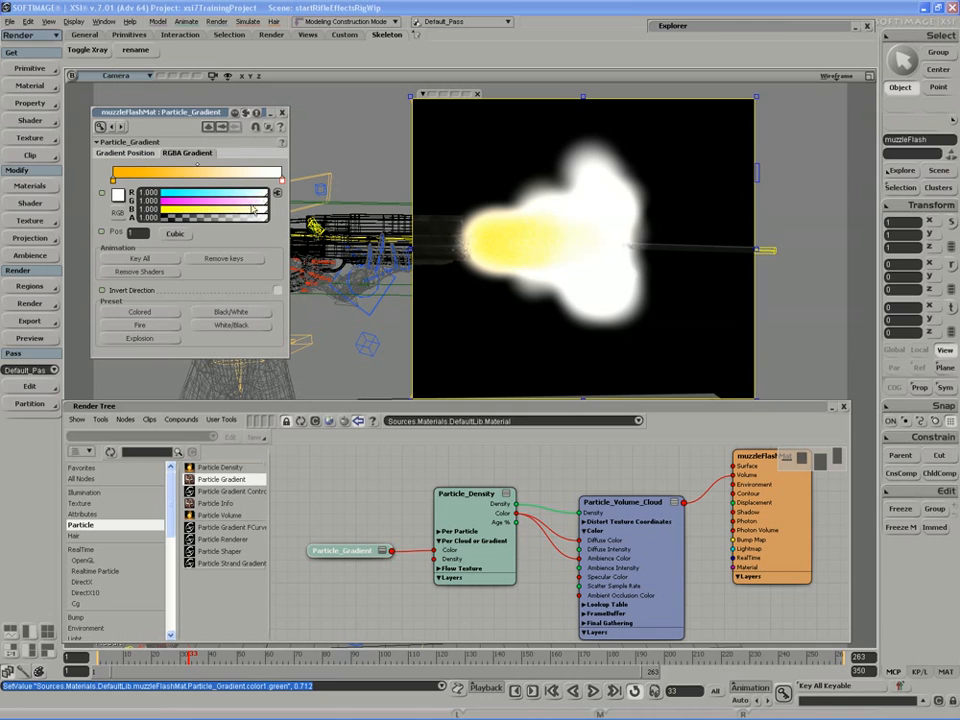
{"action": "left_click_drag", "start_coordinate": [229, 209], "coordinate": [241, 201]}
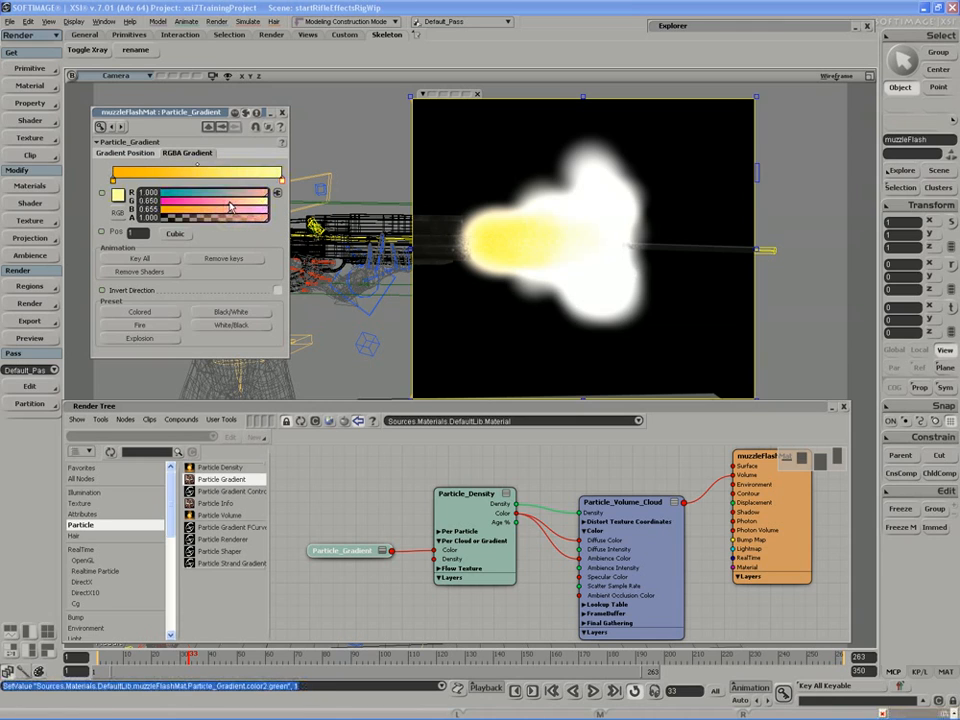
{"action": "left_click", "coordinate": [251, 194]}
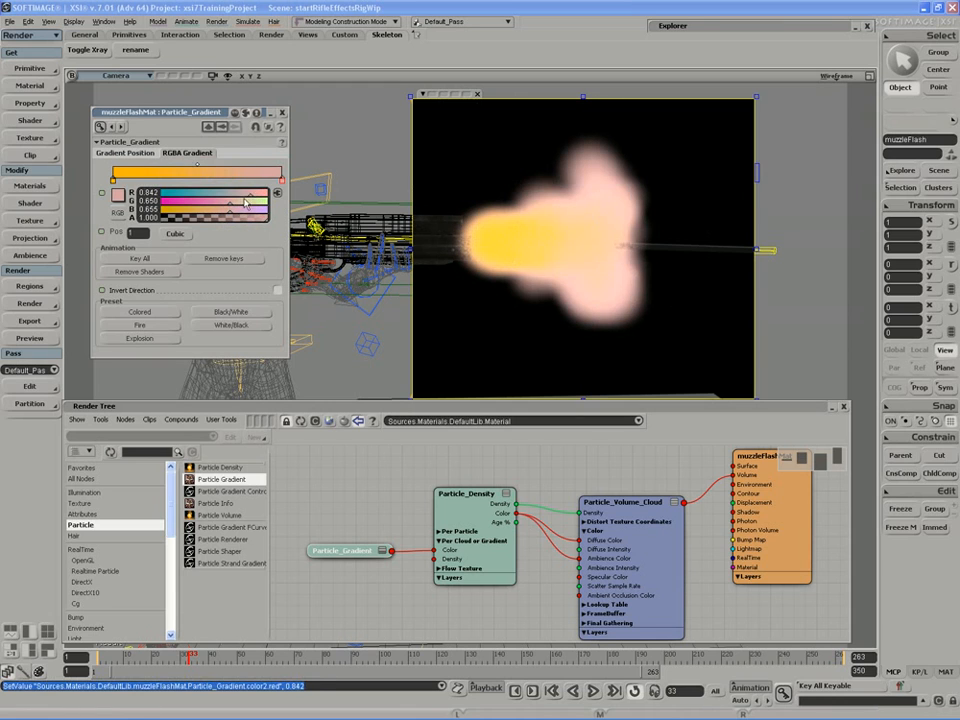
Add a gradient marker at 0.22 colored R 1.000, G 0.870, B 0.023, and set the end marker to R 1.000, G 0.503, B 0.282
{"action": "left_click_drag", "start_coordinate": [164, 175], "coordinate": [149, 179]}
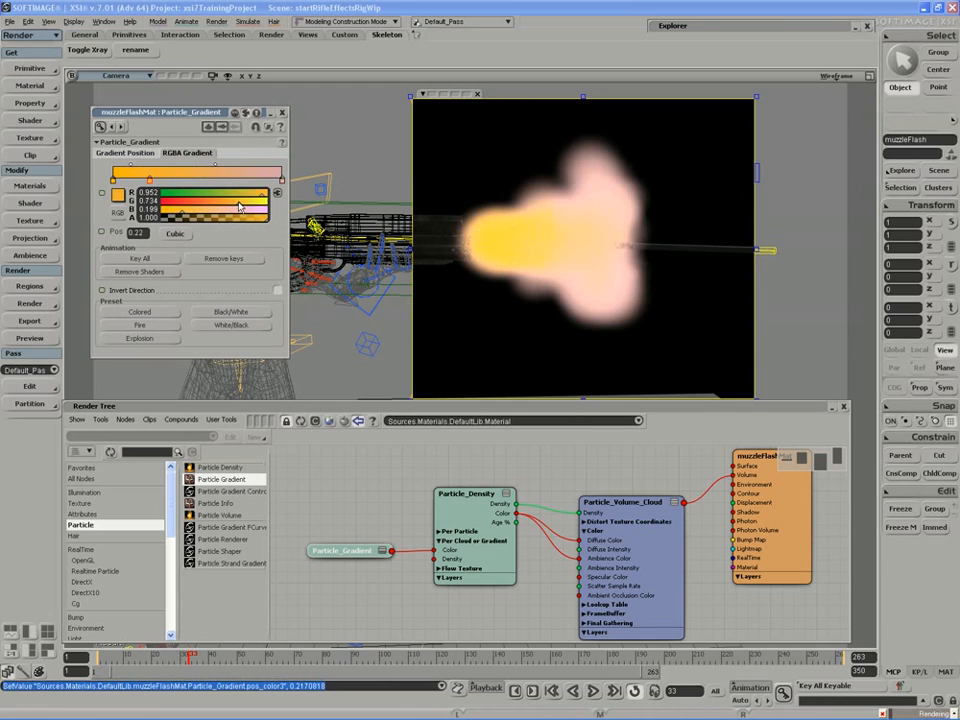
{"action": "left_click_drag", "start_coordinate": [239, 203], "coordinate": [272, 194]}
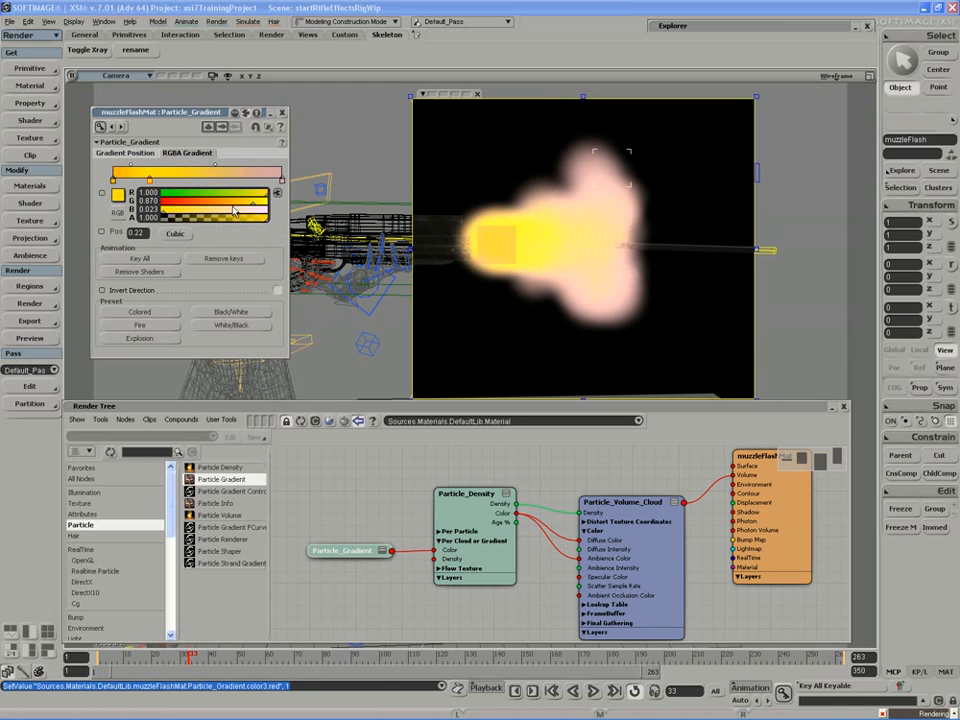
{"action": "left_click", "coordinate": [282, 182]}
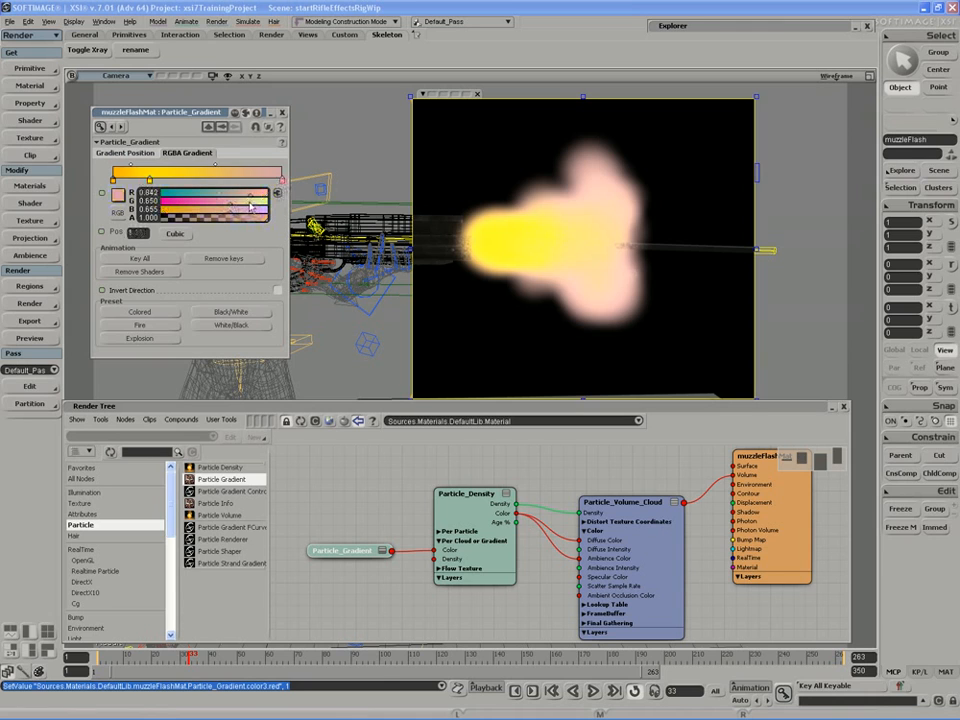
{"action": "left_click_drag", "start_coordinate": [250, 195], "coordinate": [214, 204]}
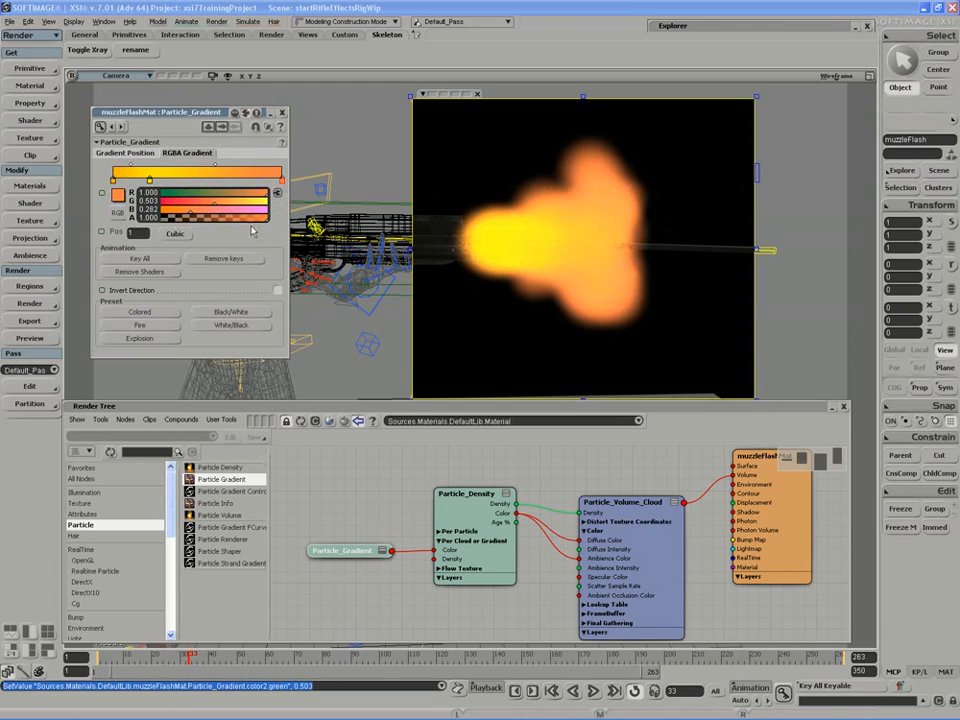
Add a gradient marker at position 0.62 and color it pale pink with hue 0.989, lightness 0.864 and saturation 0.627
{"action": "left_click", "coordinate": [219, 177]}
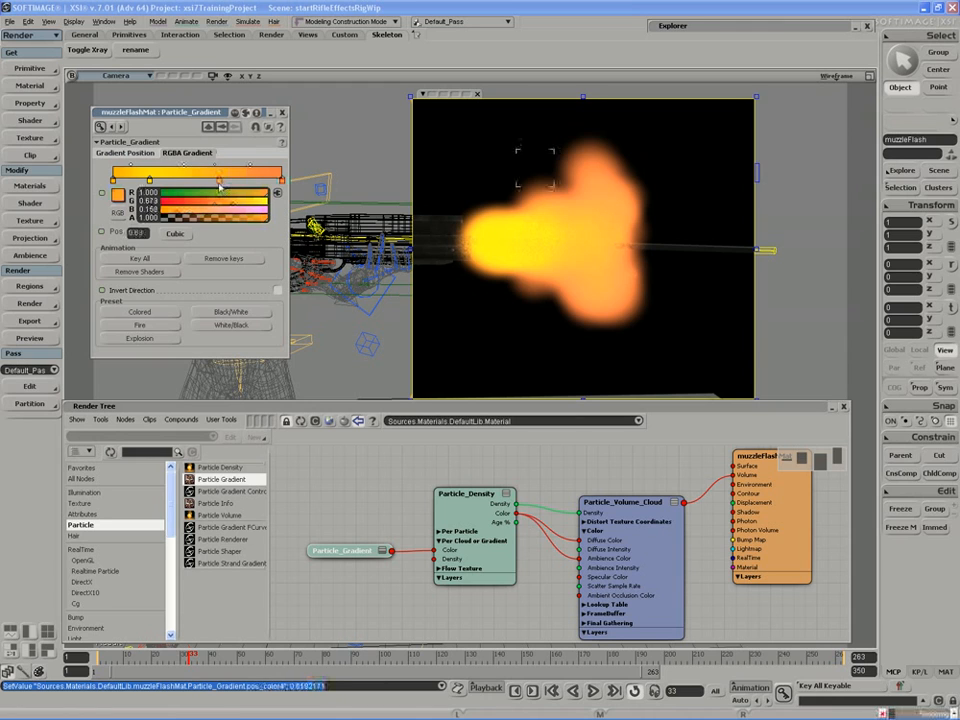
{"action": "left_click_drag", "start_coordinate": [175, 211], "coordinate": [166, 211]}
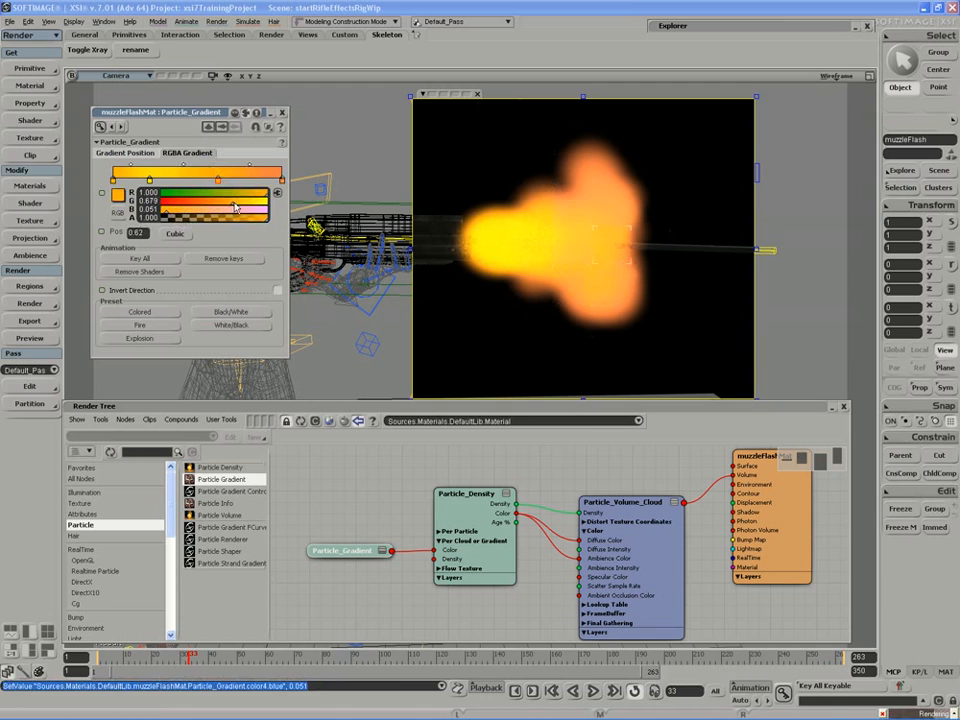
{"action": "mouse_move", "coordinate": [234, 203]}
{"action": "left_mouse_down"}
{"action": "mouse_move", "coordinate": [227, 209]}
{"action": "mouse_move", "coordinate": [251, 200]}
{"action": "left_mouse_up"}
{"action": "left_click", "coordinate": [225, 211]}
{"action": "left_click", "coordinate": [225, 203]}
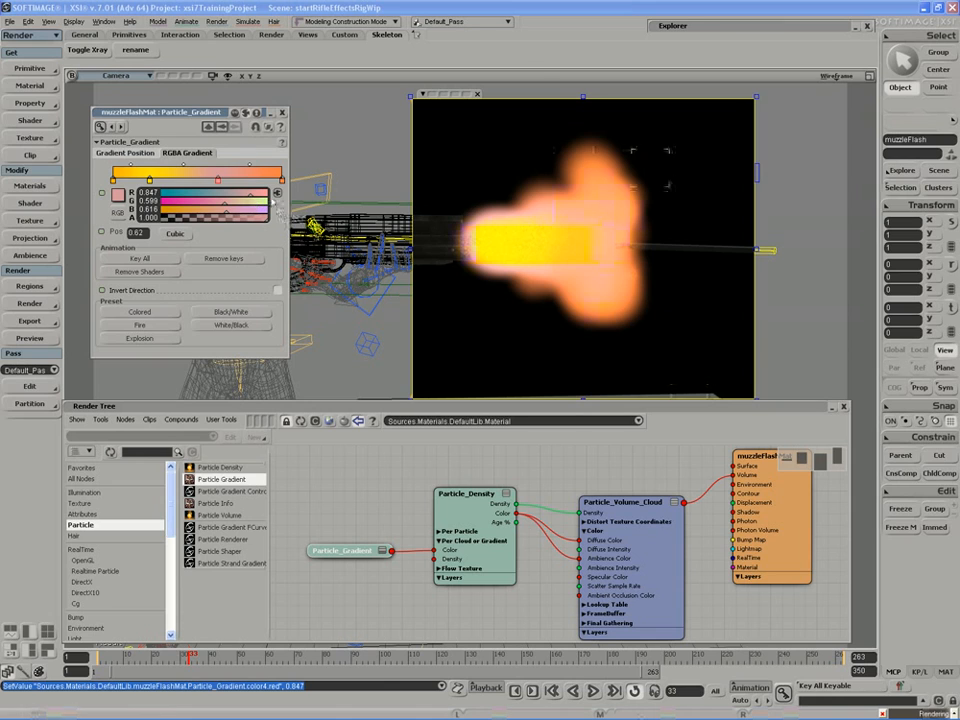
{"action": "left_click", "coordinate": [120, 214]}
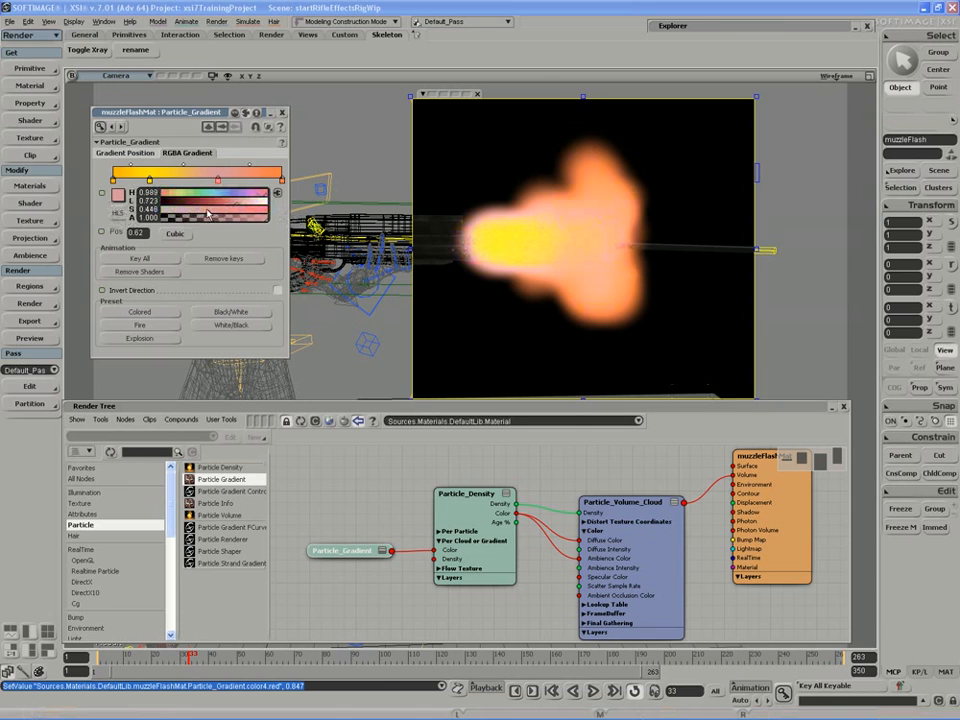
{"action": "left_click_drag", "start_coordinate": [212, 214], "coordinate": [227, 215]}
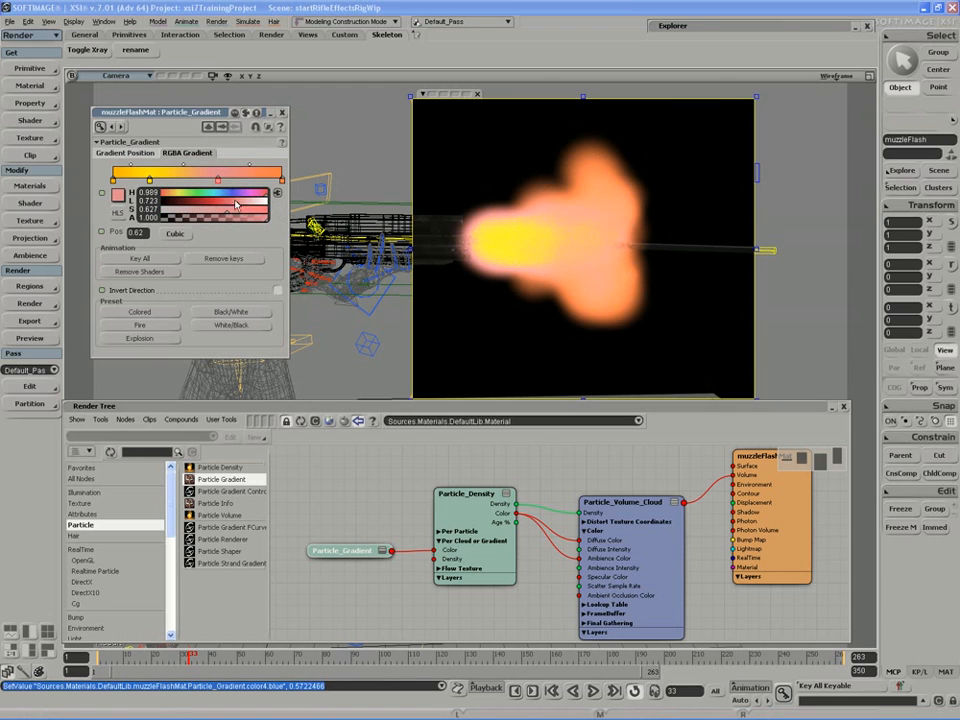
{"action": "left_click_drag", "start_coordinate": [240, 207], "coordinate": [253, 207]}
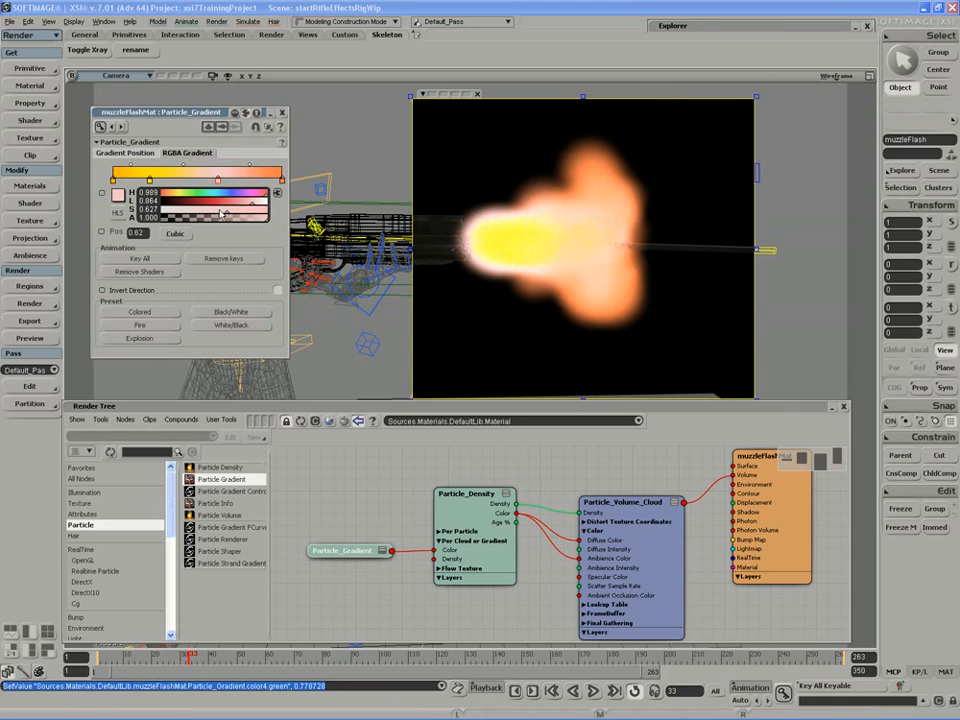
Soften the gradient's end marker by setting its lightness to 0.751 and saturation to 0.927
{"action": "left_click", "coordinate": [283, 180]}
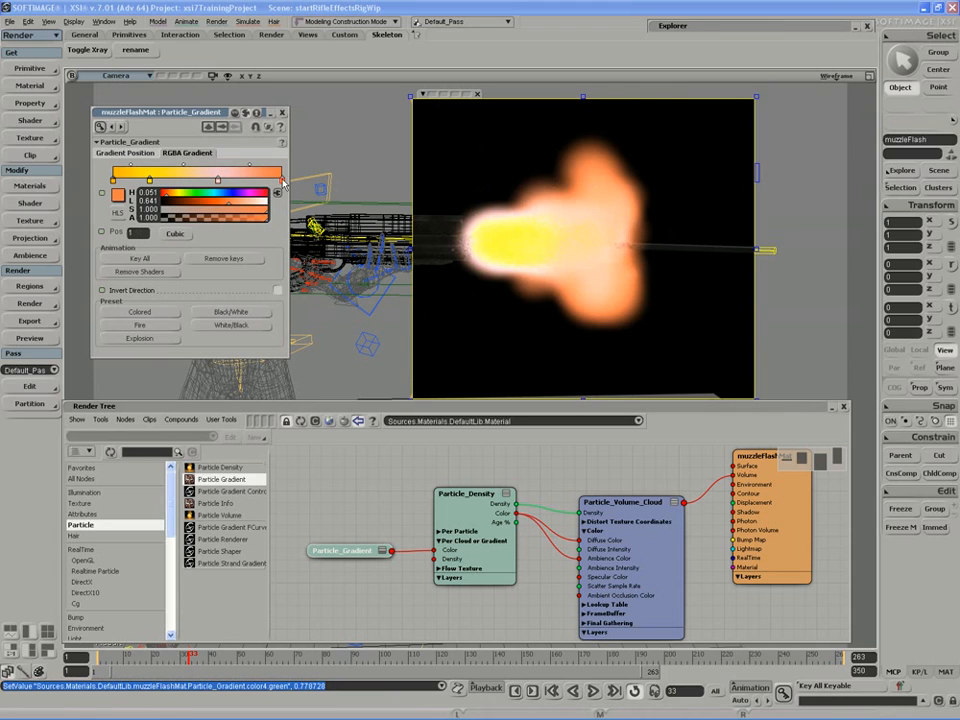
{"action": "left_click", "coordinate": [240, 209]}
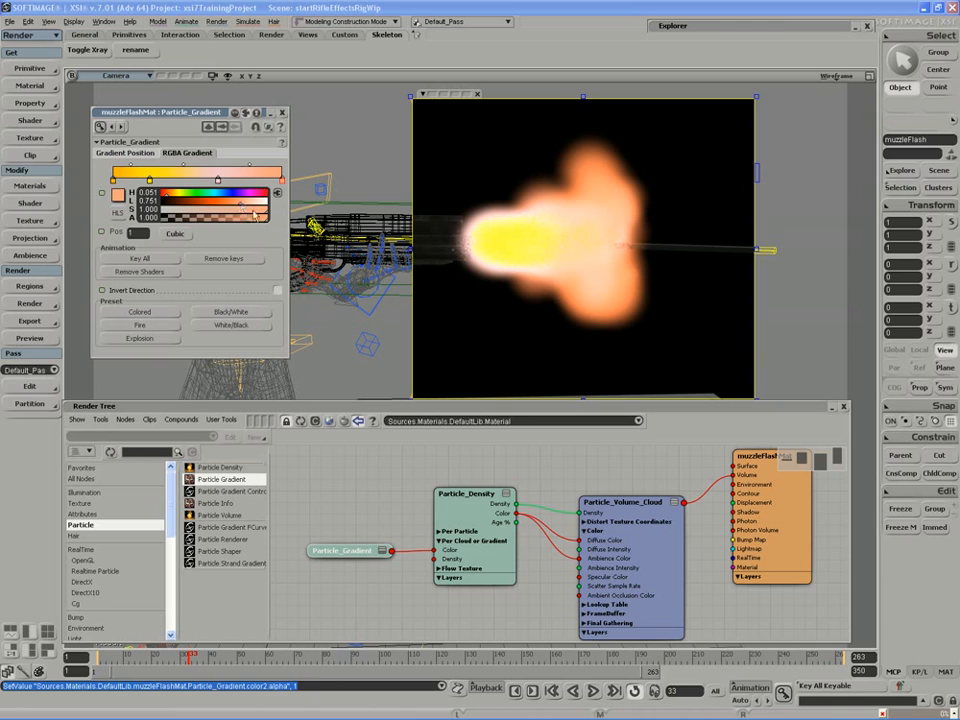
{"action": "left_click", "coordinate": [253, 213]}
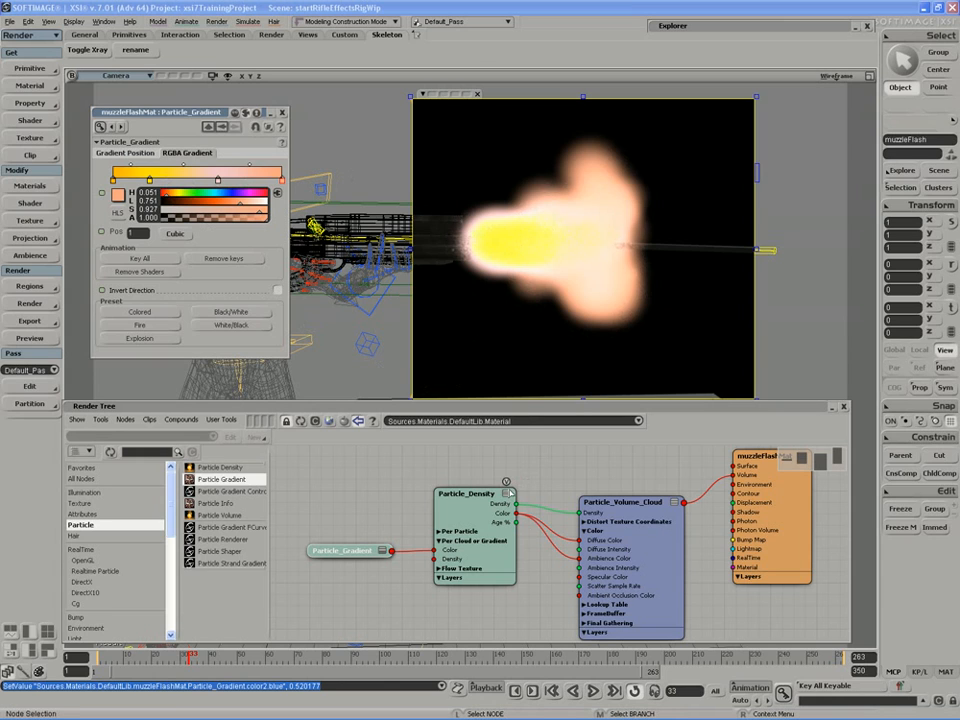
Open the Particle_Density node's properties and show its Shape and Rotation settings
{"action": "double_click", "coordinate": [474, 522]}
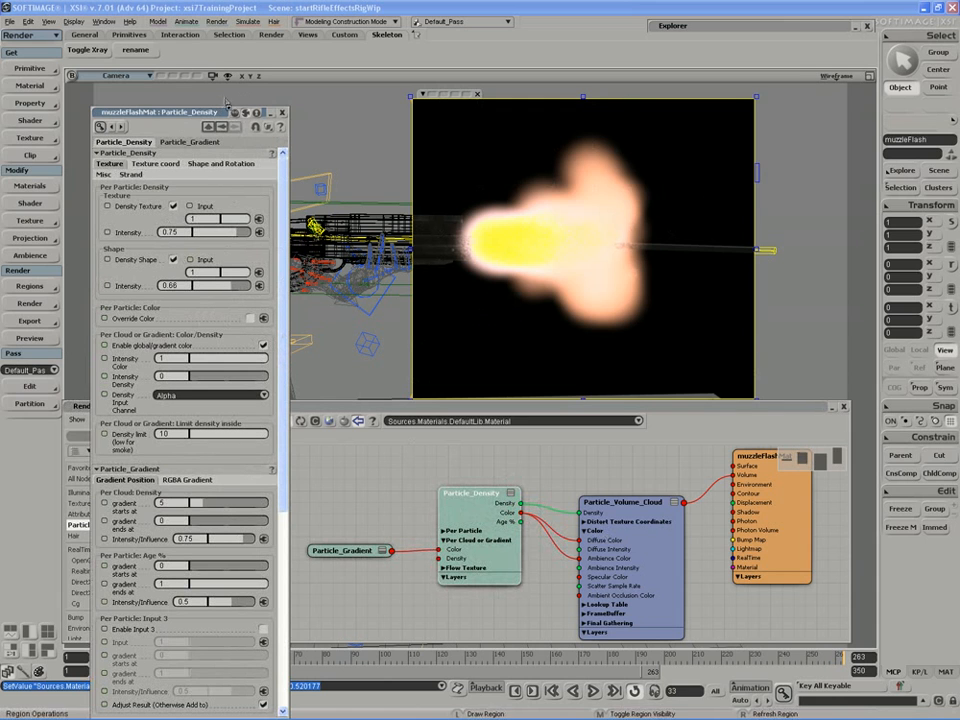
{"action": "left_click_drag", "start_coordinate": [208, 111], "coordinate": [173, 89]}
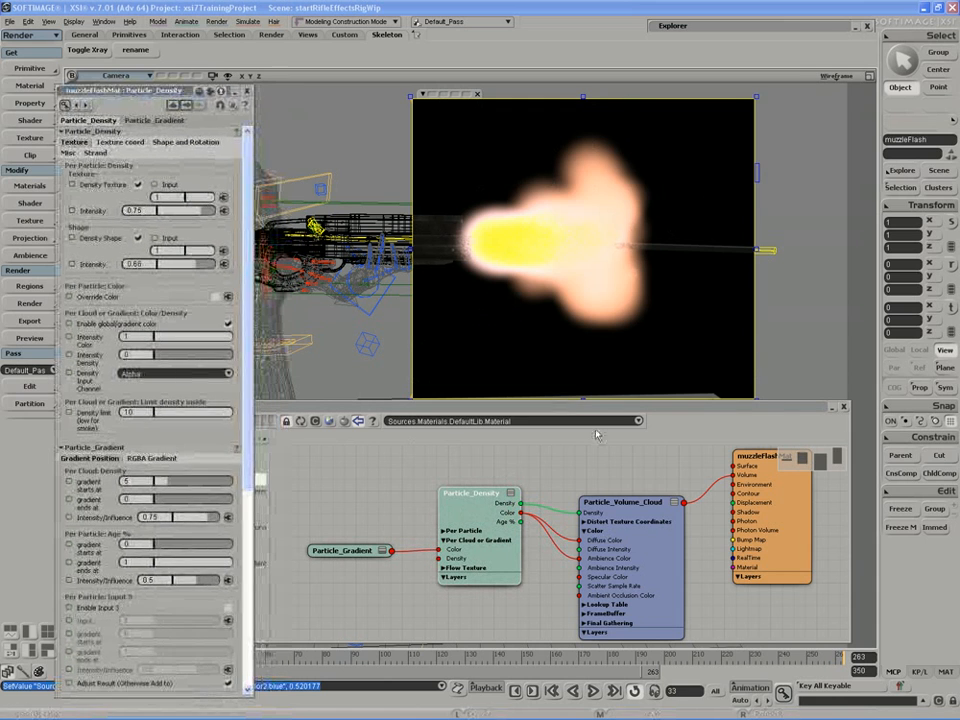
{"action": "left_click", "coordinate": [596, 434]}
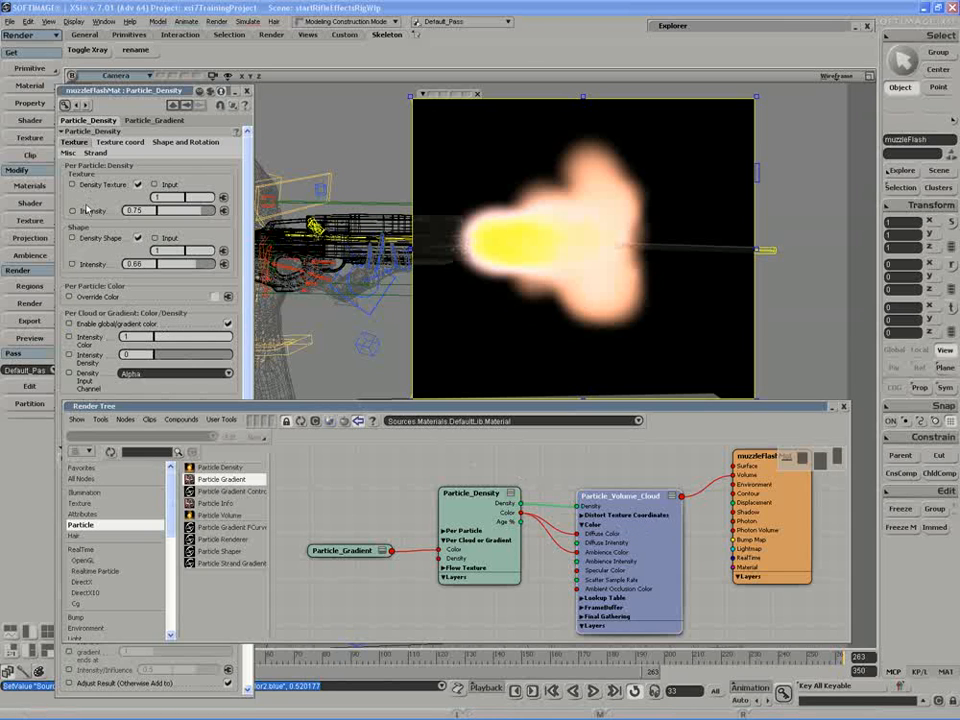
{"action": "left_click", "coordinate": [176, 143]}
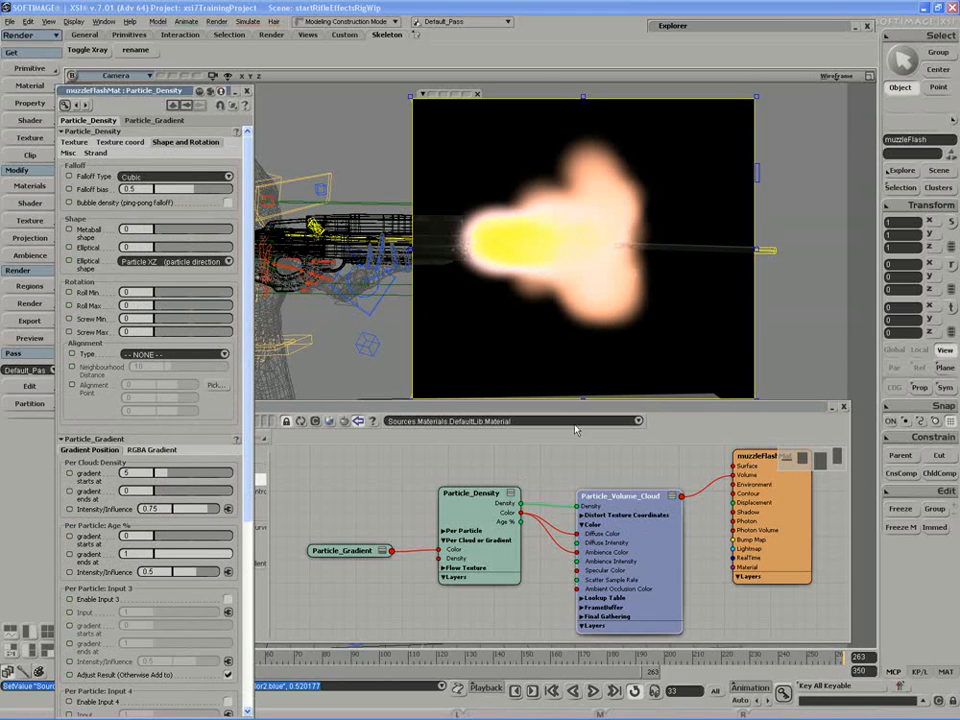
Open Particle_Volume_Cloud's properties beside those of Particle_Density, keeping the render preview visible, and review its Color settings
{"action": "double_click", "coordinate": [630, 537]}
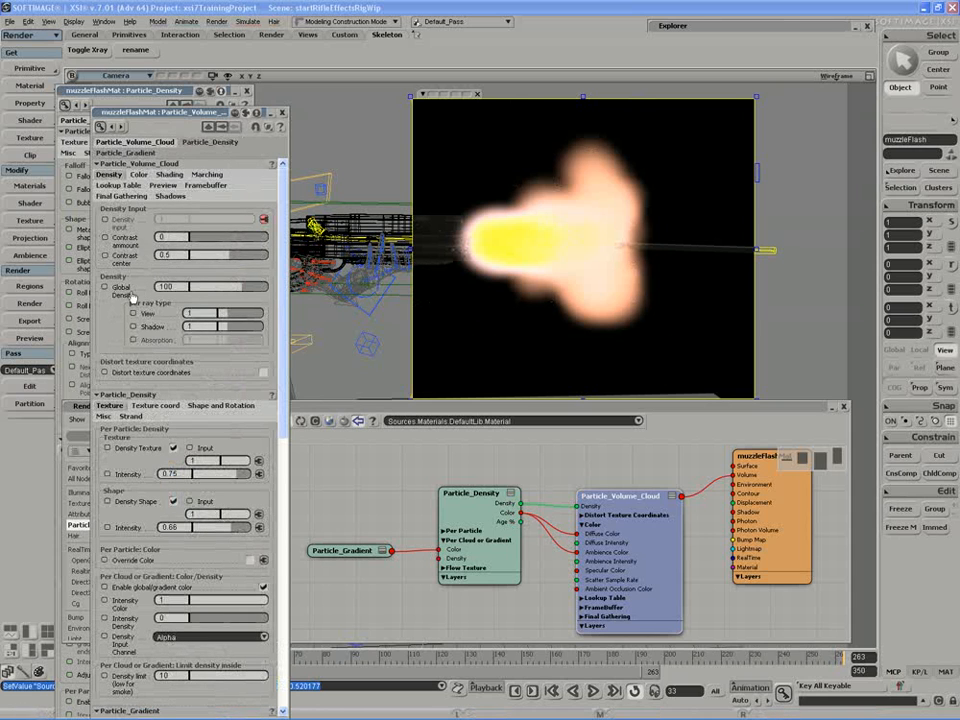
{"action": "left_click_drag", "start_coordinate": [214, 114], "coordinate": [839, 62]}
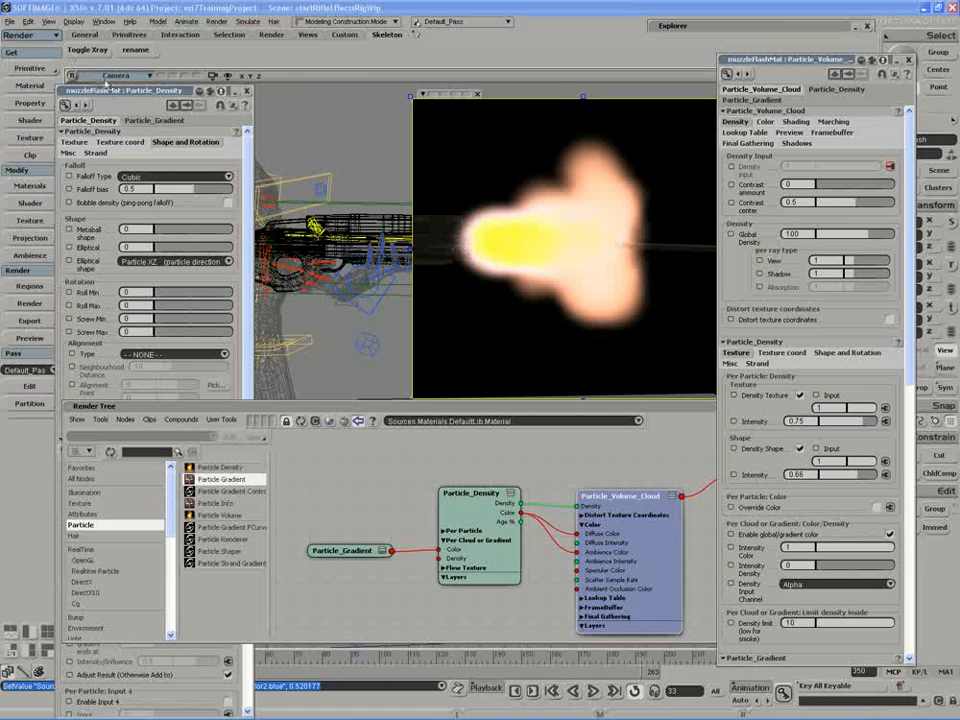
{"action": "left_click_drag", "start_coordinate": [120, 92], "coordinate": [209, 66]}
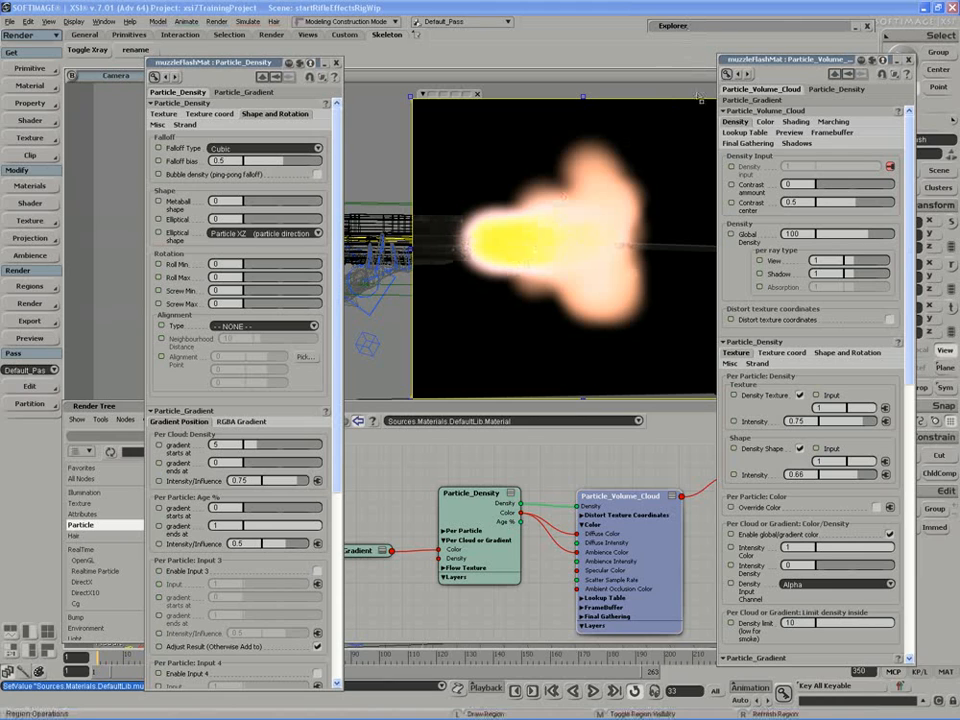
{"action": "left_click", "coordinate": [765, 121]}
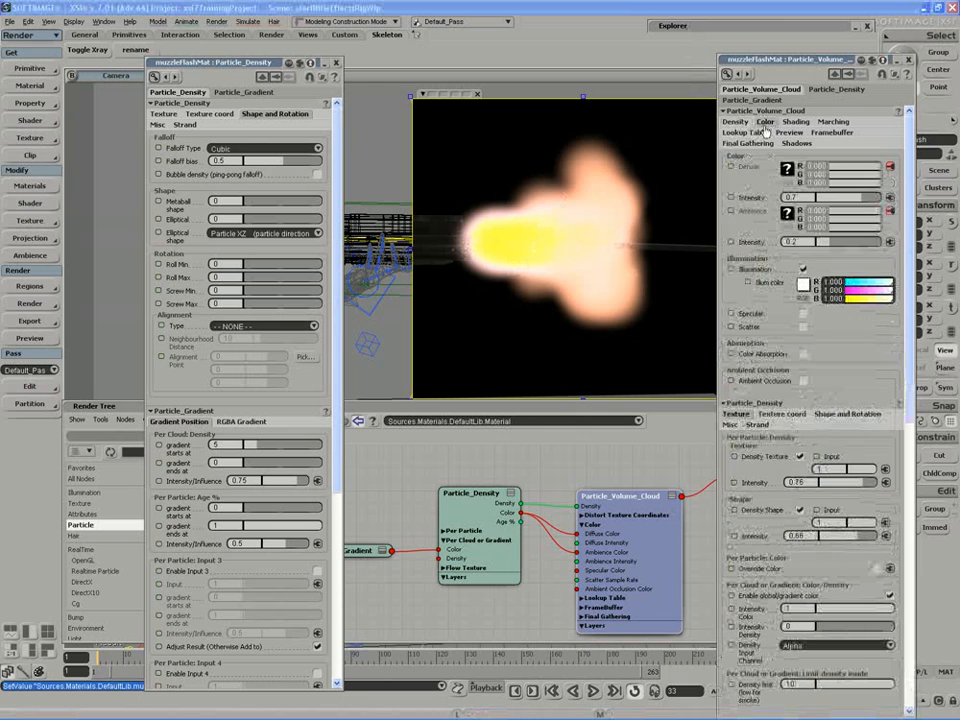
{"action": "left_click", "coordinate": [803, 326]}
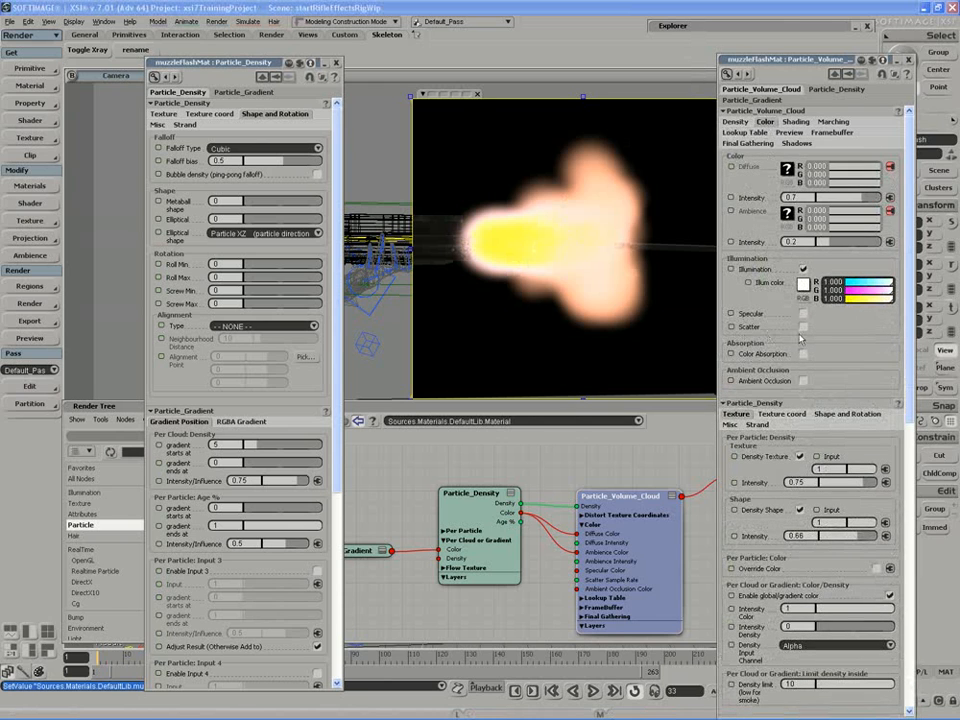